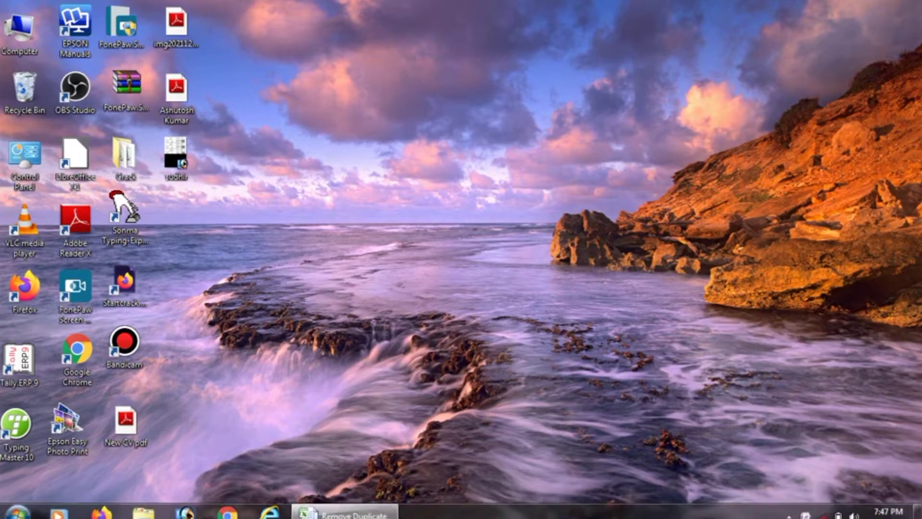
# Restore the Remove Duplicate workbook showing the NAME and SUBJECT list from the taskbar
pyautogui.moveTo(344, 512)
pyautogui.click(344, 505)
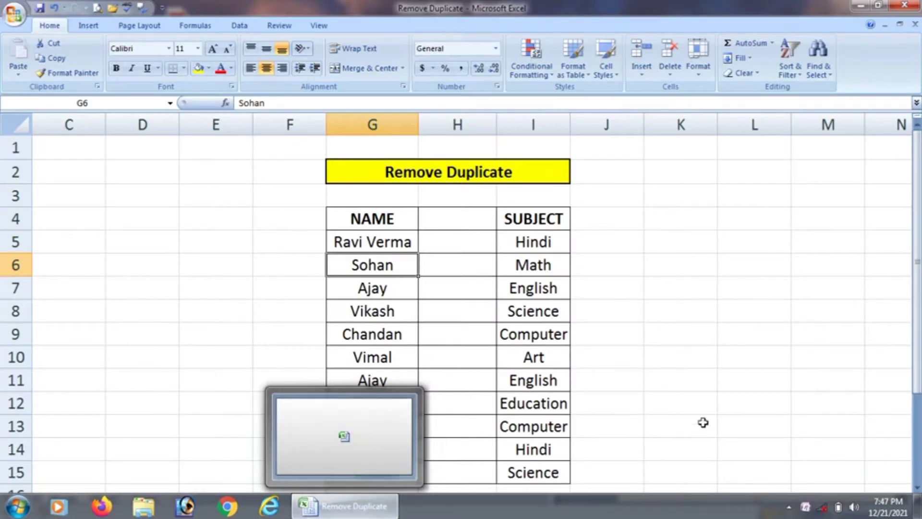
pyautogui.click(720, 366)
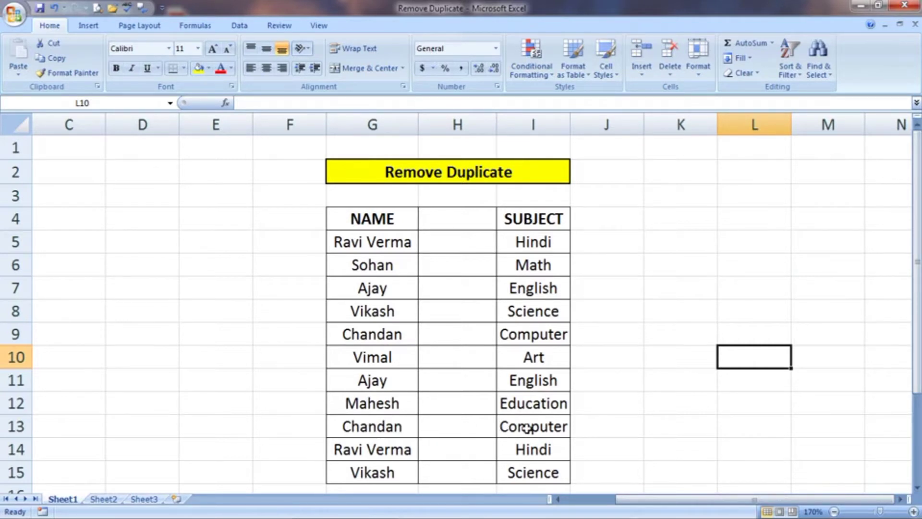
pyautogui.moveTo(345, 427); pyautogui.dragTo(506, 426)
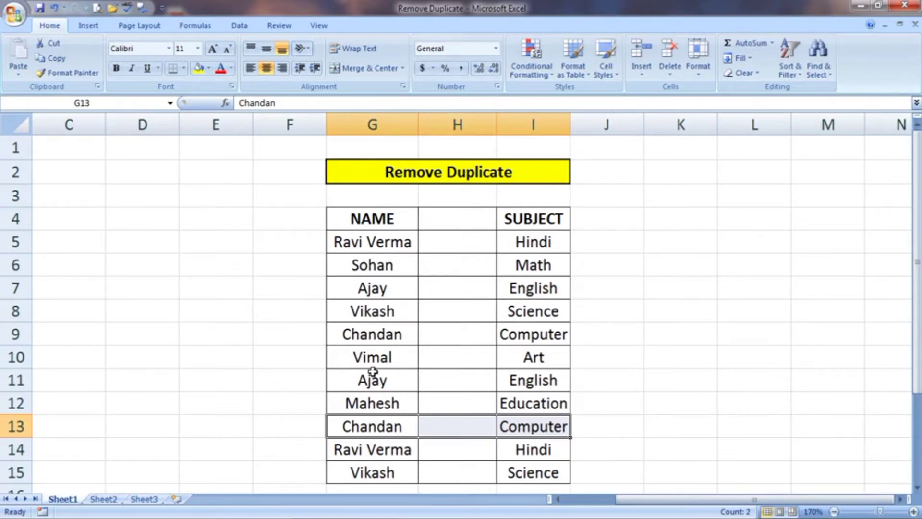
pyautogui.click(361, 382)
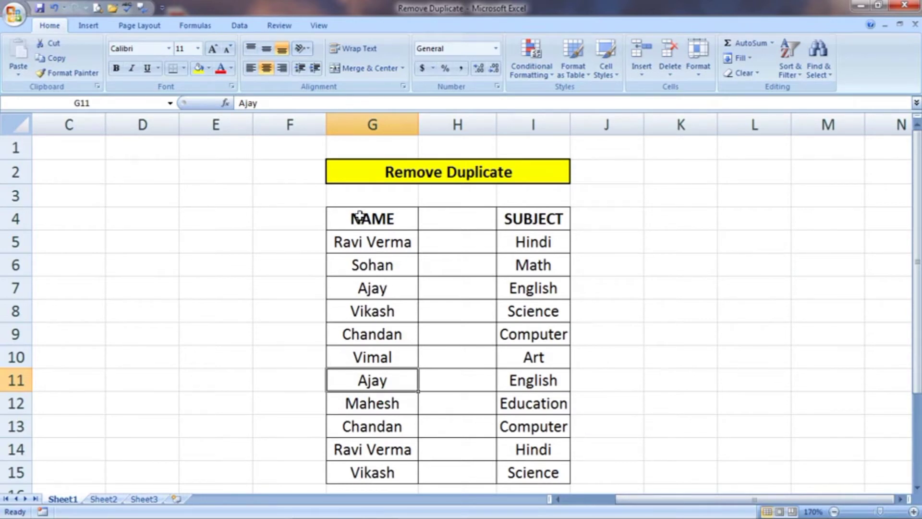
# Select the NAME/SUBJECT table range G4:I15 and show the Data ribbon
pyautogui.moveTo(361, 215); pyautogui.dragTo(502, 329)
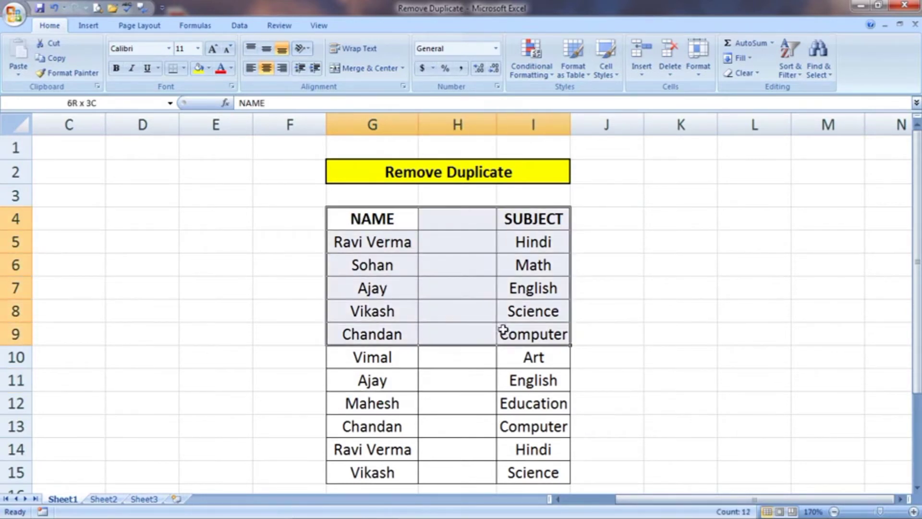
pyautogui.moveTo(512, 340); pyautogui.dragTo(524, 466)
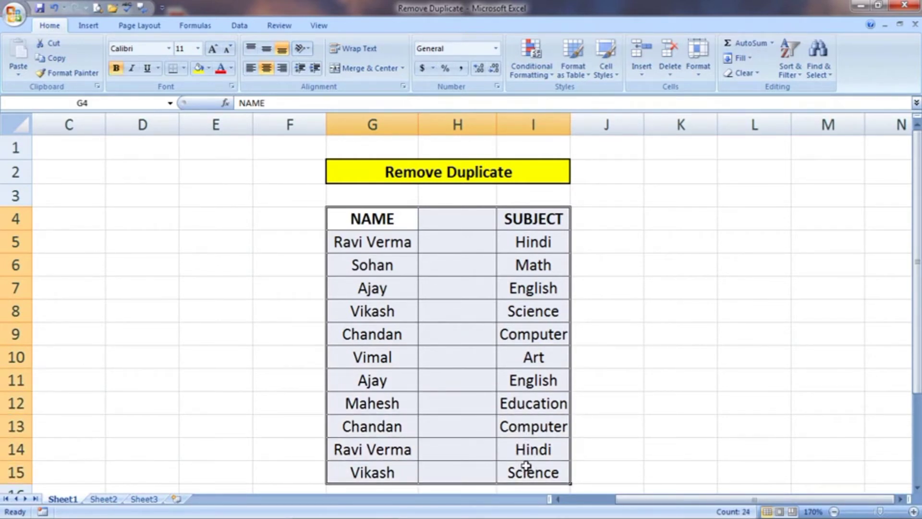
pyautogui.click(240, 26)
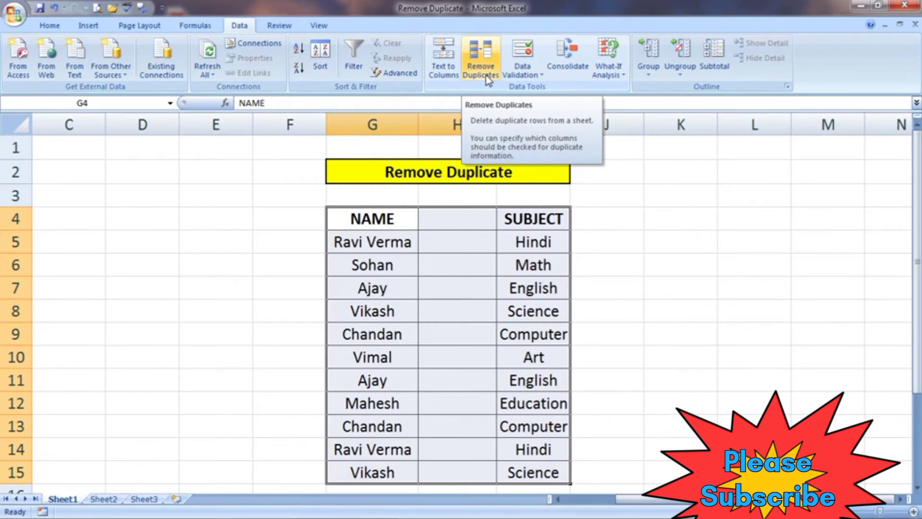
# Open Remove Duplicates with columns G, H and I checked, moving the dialog right of the table
pyautogui.click(485, 71)
pyautogui.moveTo(527, 206); pyautogui.dragTo(154, 199)
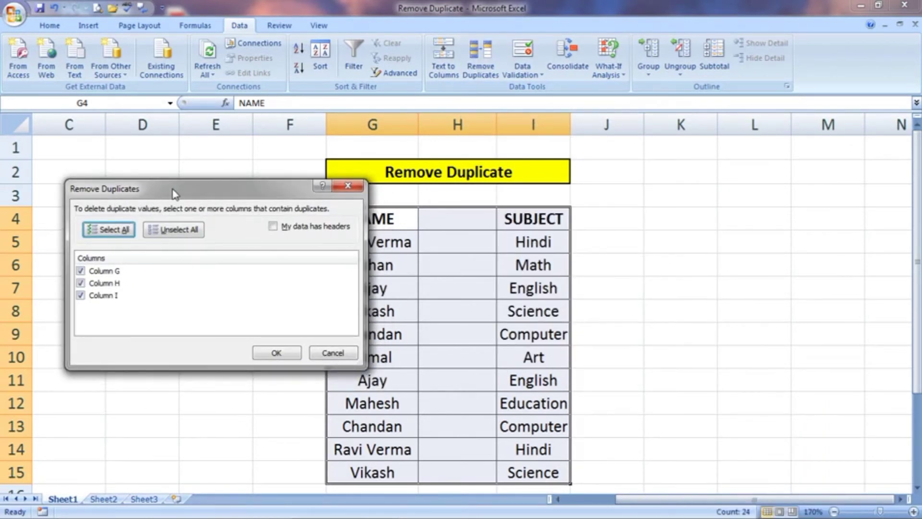
pyautogui.moveTo(174, 193); pyautogui.dragTo(185, 194)
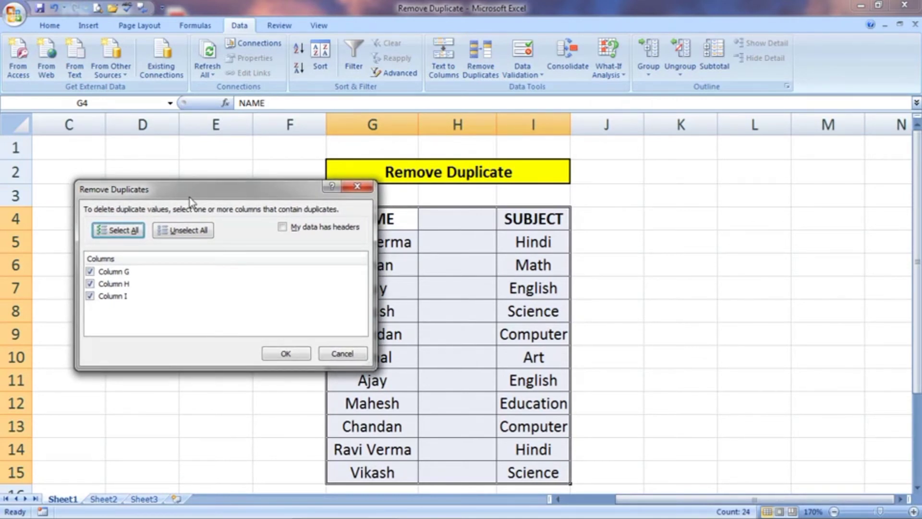
pyautogui.moveTo(190, 199)
pyautogui.mouseDown()
pyautogui.moveTo(672, 242)
pyautogui.moveTo(688, 202)
pyautogui.mouseUp()
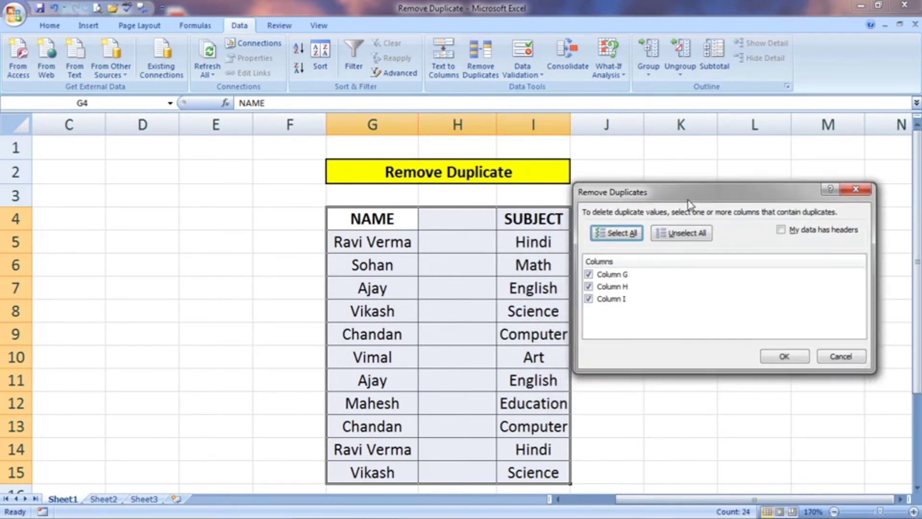
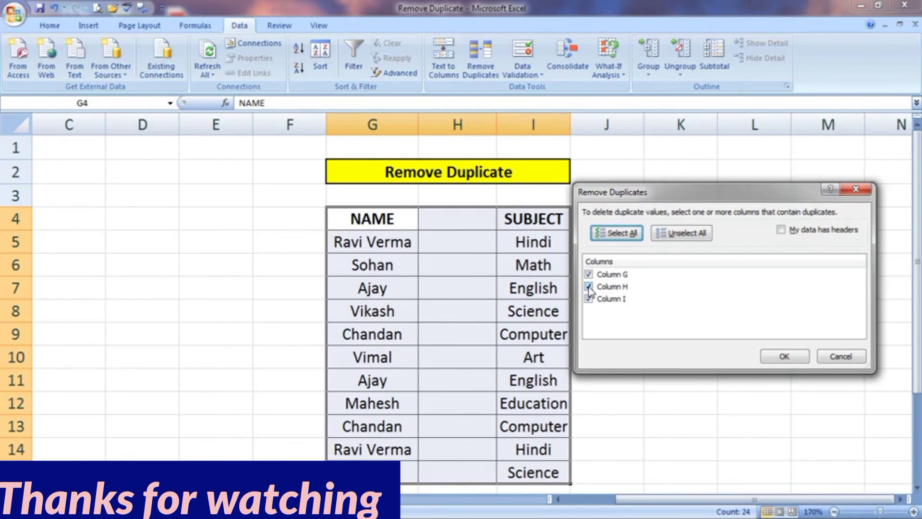
# Remove duplicates comparing only NAME and SUBJECT (excluding Column H), deleting 4 rows to leave seven unique entries
pyautogui.click(588, 287)
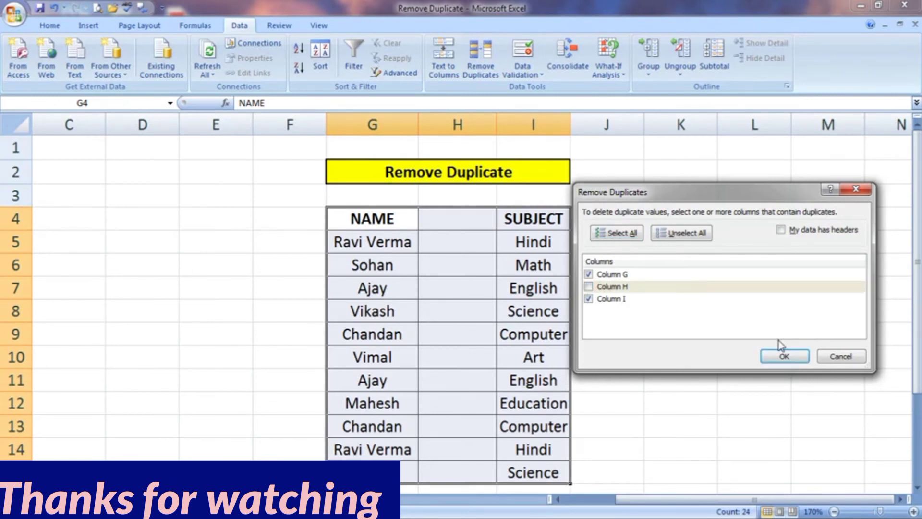
pyautogui.click(784, 355)
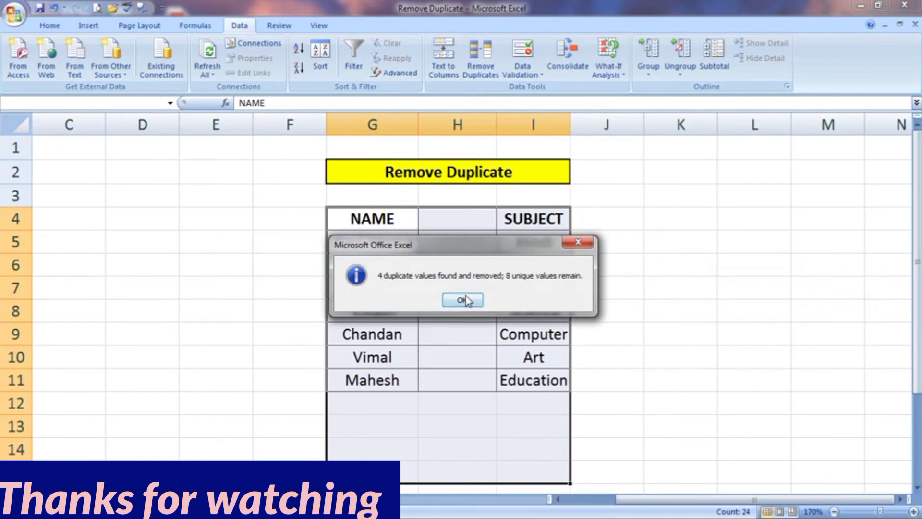
pyautogui.click(474, 298)
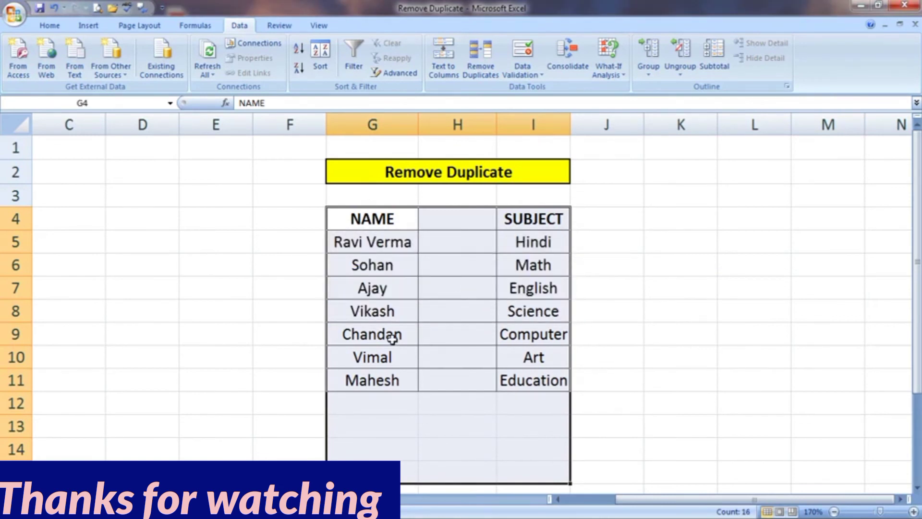